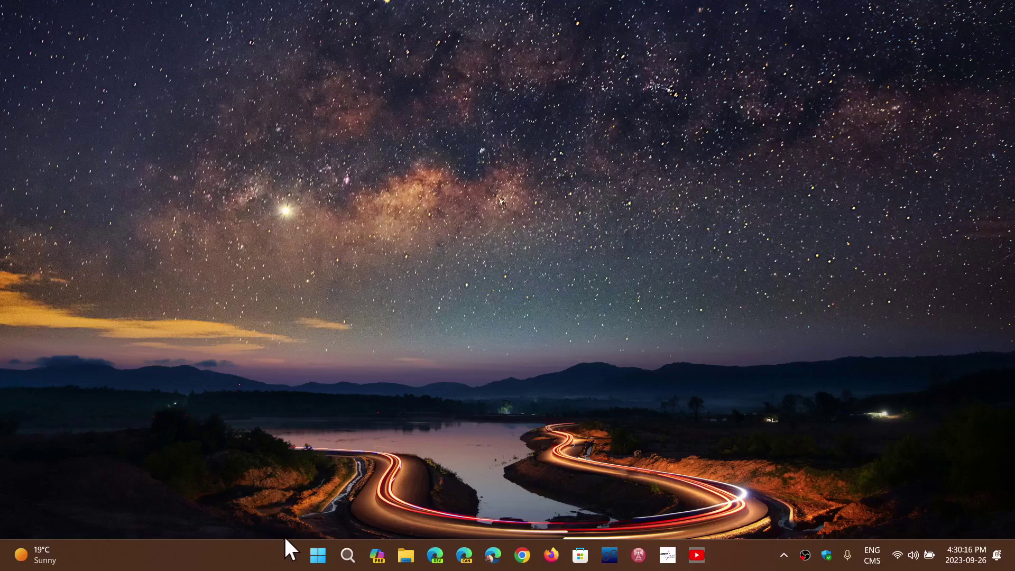
# Run winver from Start search and centre the About Windows dialog showing 23H2 build 22631.2361.
pyautogui.click(348, 555)
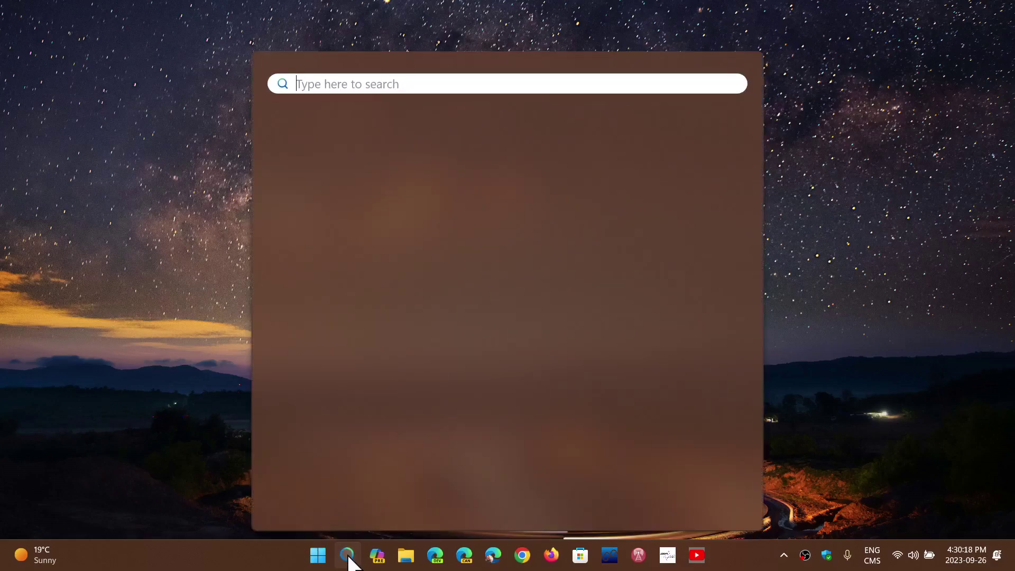
pyautogui.write('wi')
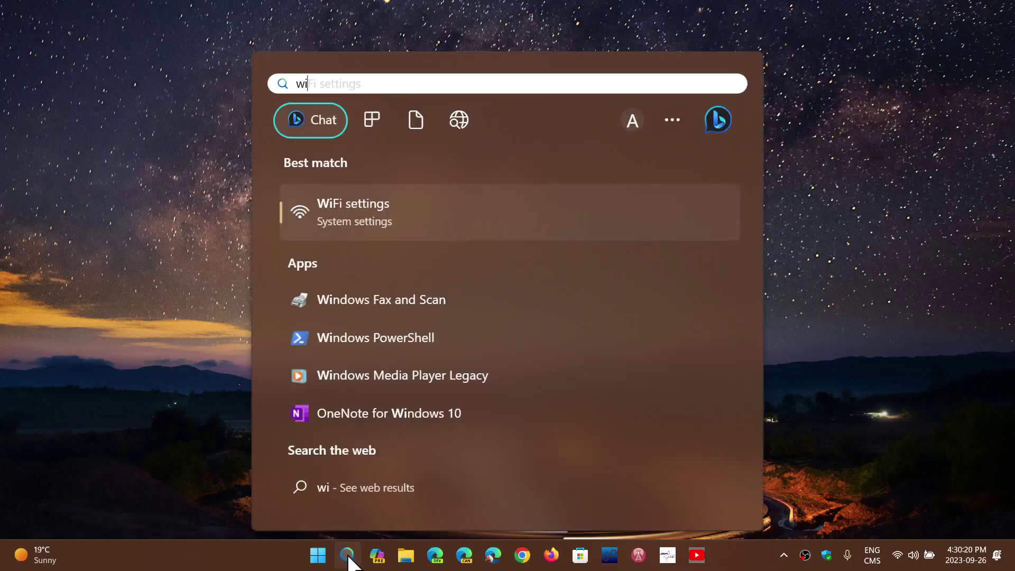
pyautogui.write('nver')
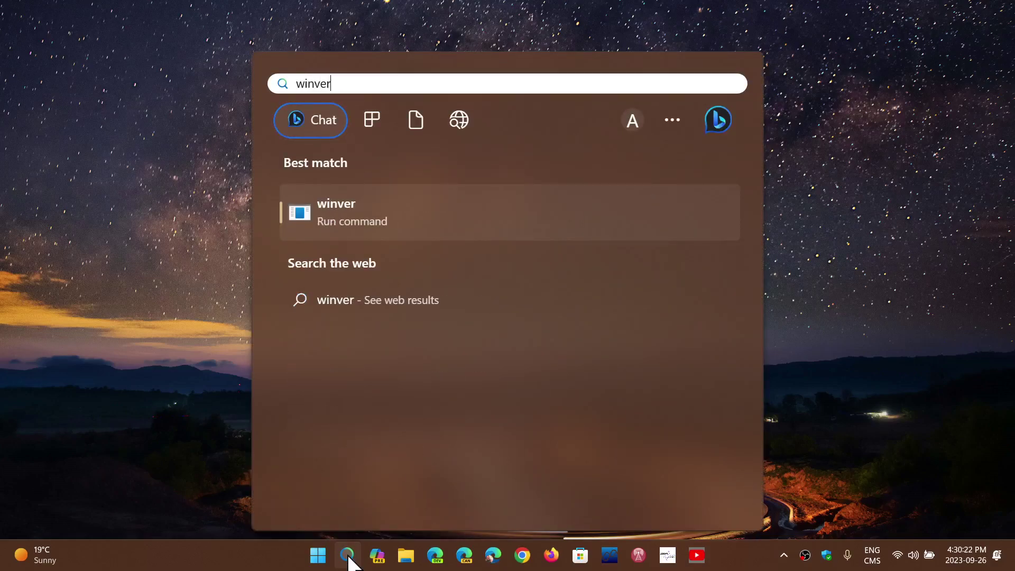
pyautogui.click(535, 228)
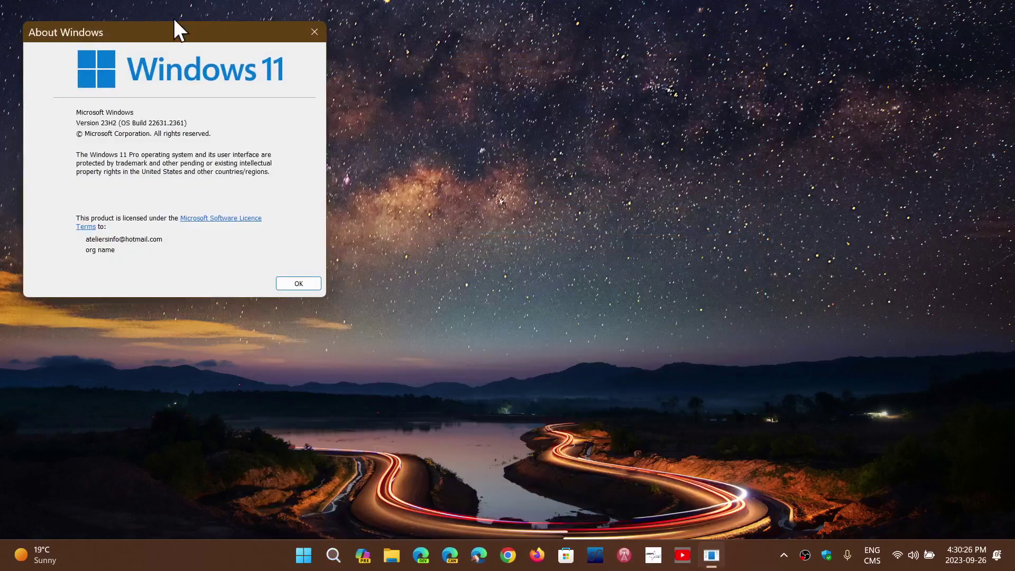
pyautogui.moveTo(184, 35); pyautogui.dragTo(518, 136)
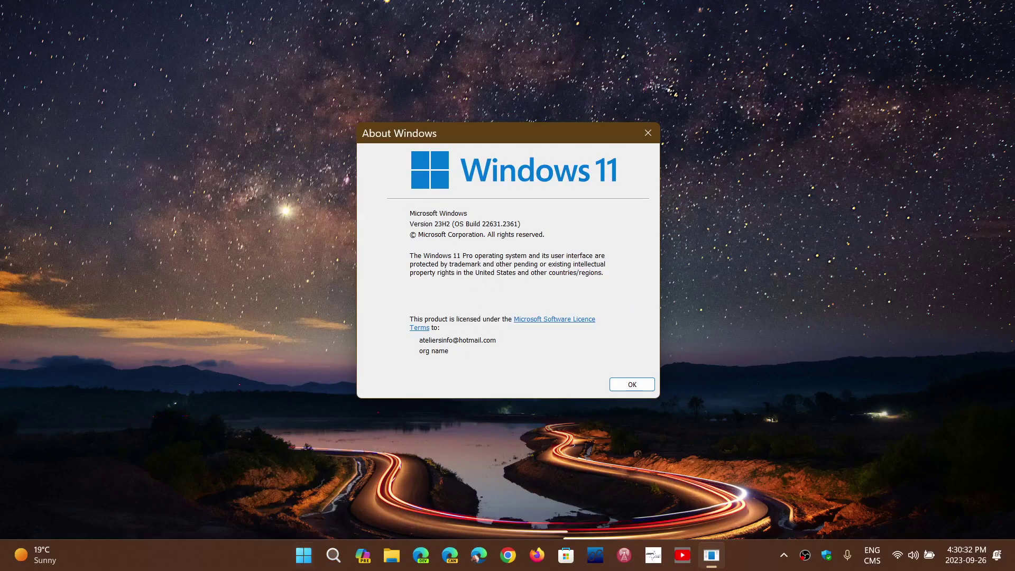
pyautogui.click(304, 555)
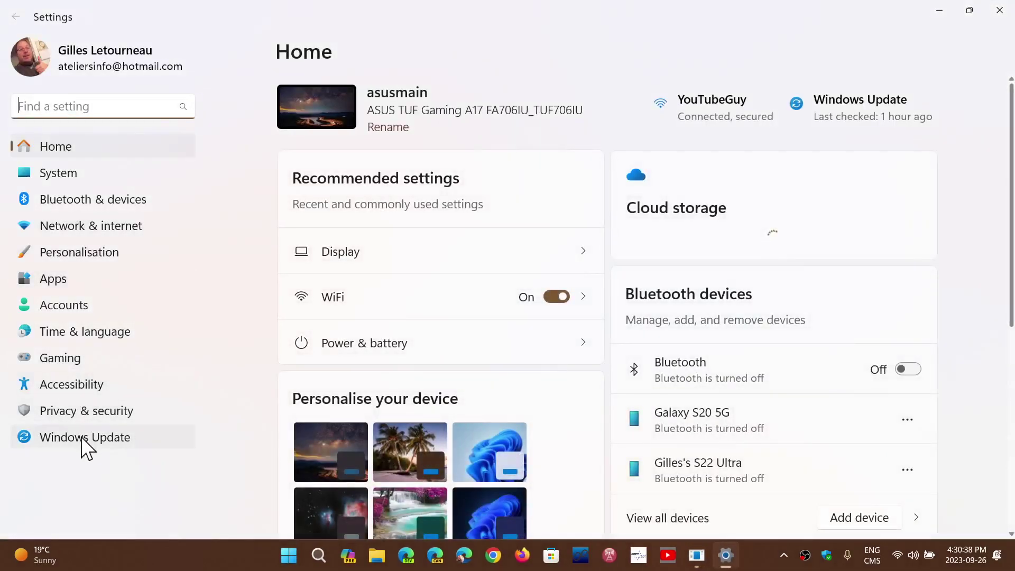
pyautogui.click(85, 437)
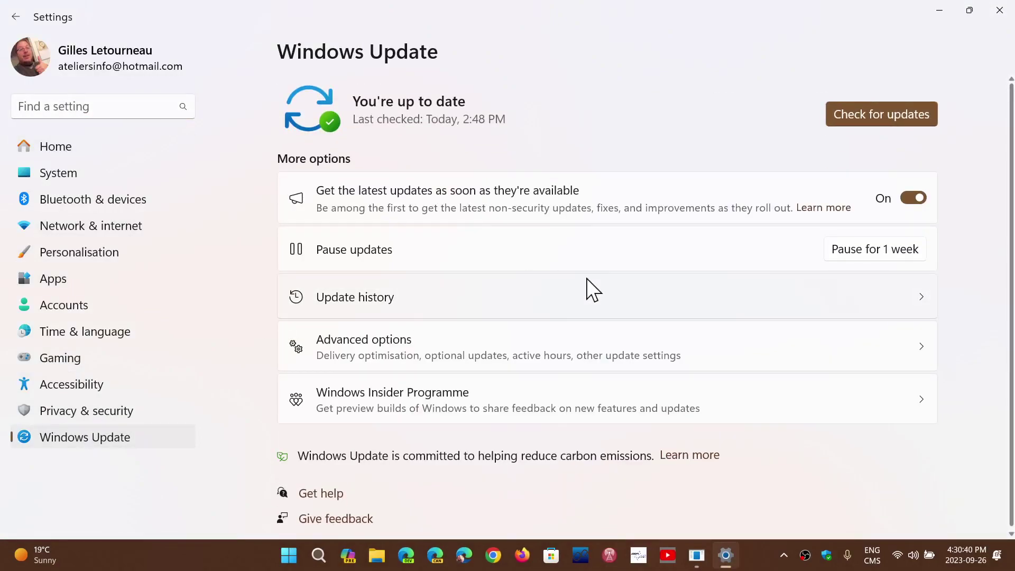
pyautogui.click(480, 312)
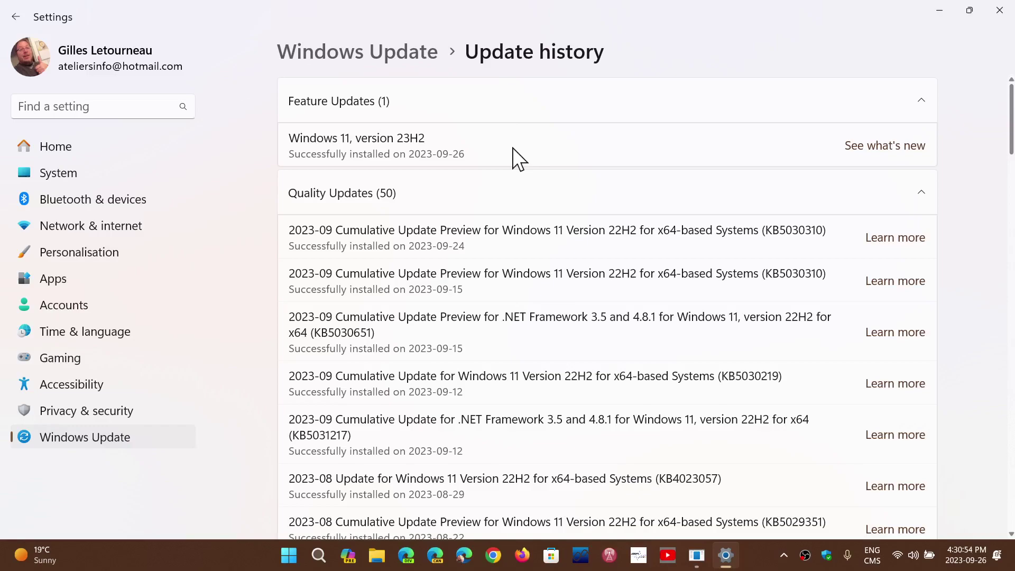
# Close the Settings window to return to the About Windows dialog.
pyautogui.click(1001, 11)
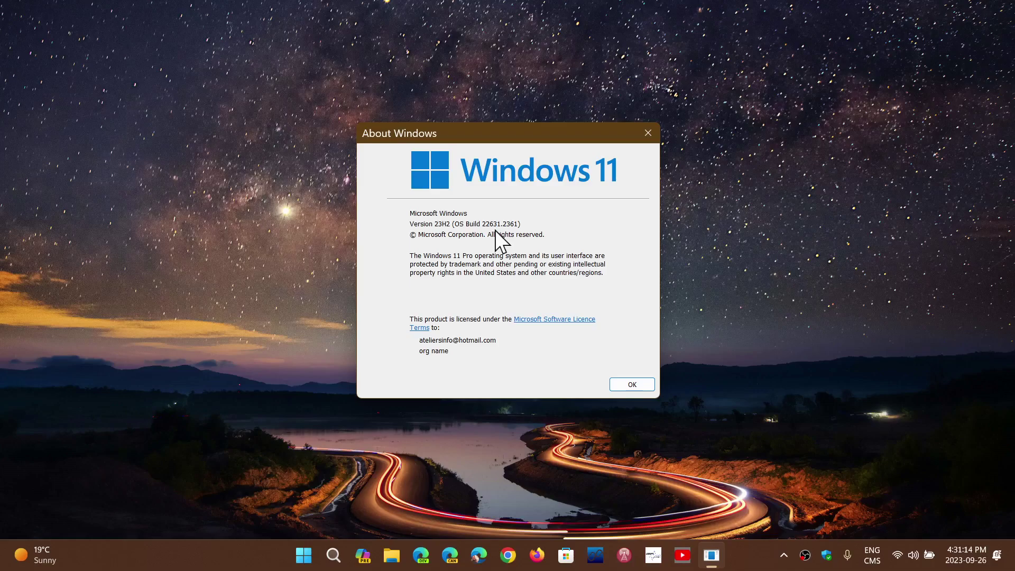
pyautogui.click(648, 133)
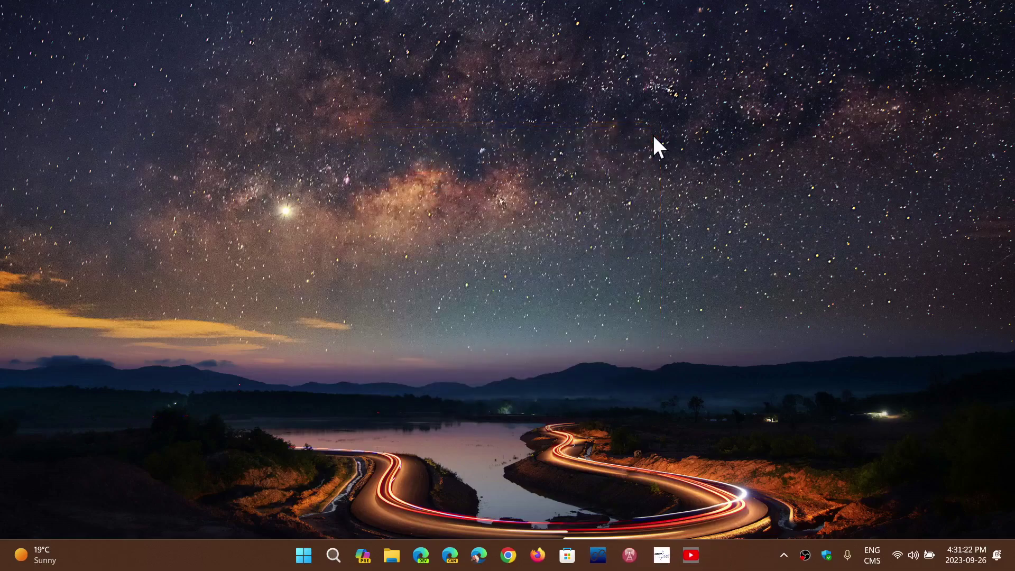